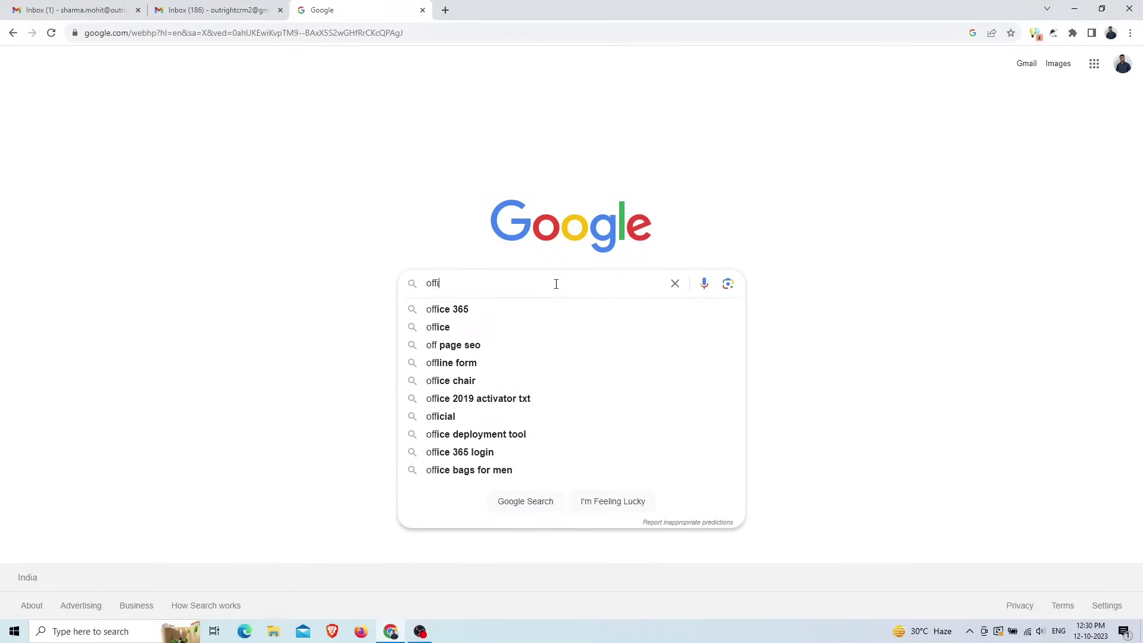
pyautogui.write('ce 365 ')
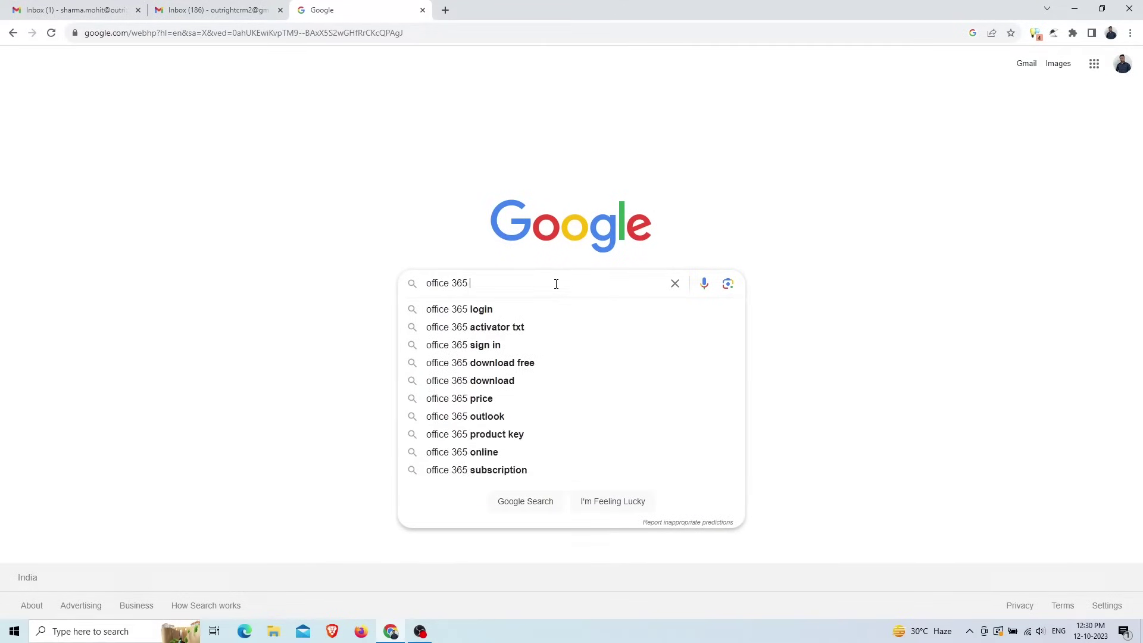
pyautogui.write('login')
# Step: Run the Google search for 'office 365 login'
pyautogui.press('Return')
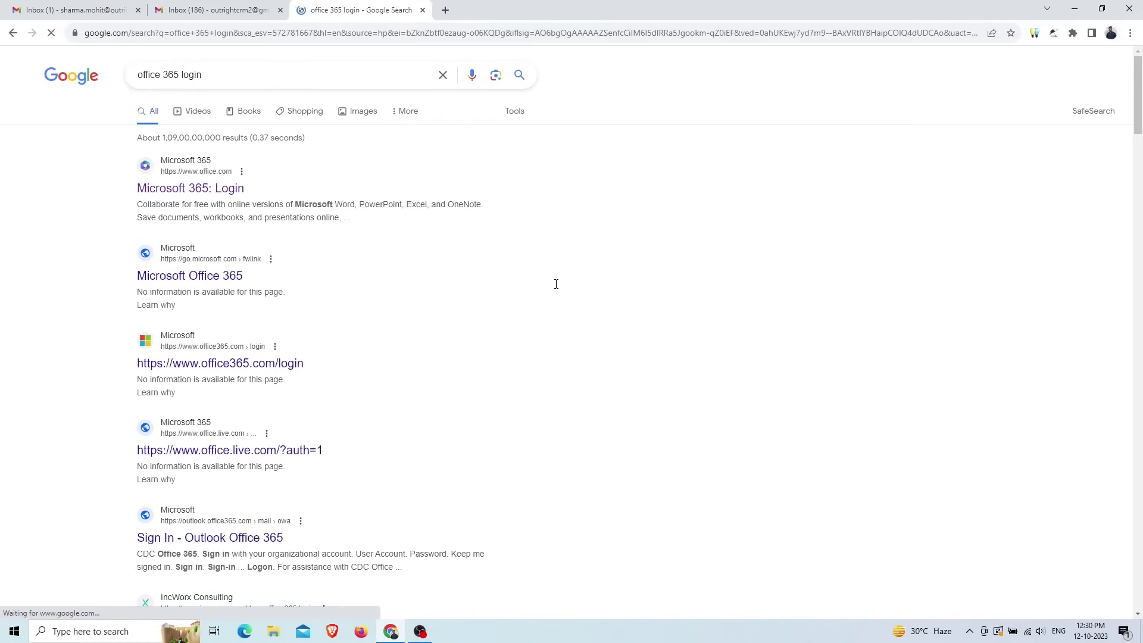
# Step: Open the Microsoft 365: Login result on office.com and sign in with the account's email and password
pyautogui.click(236, 189)
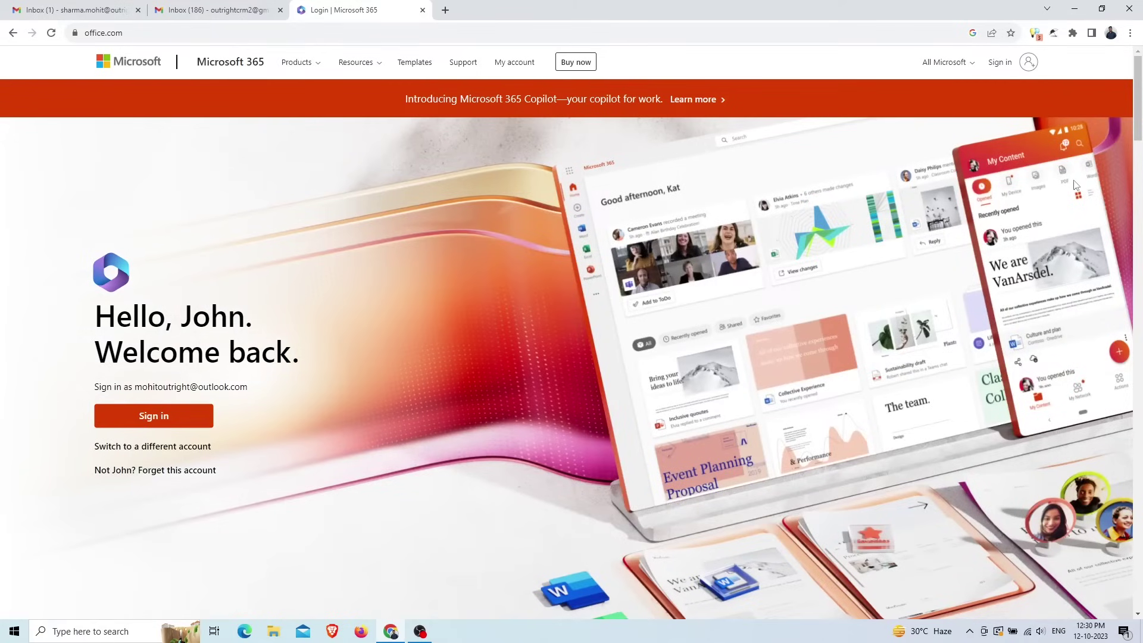
pyautogui.click(579, 39)
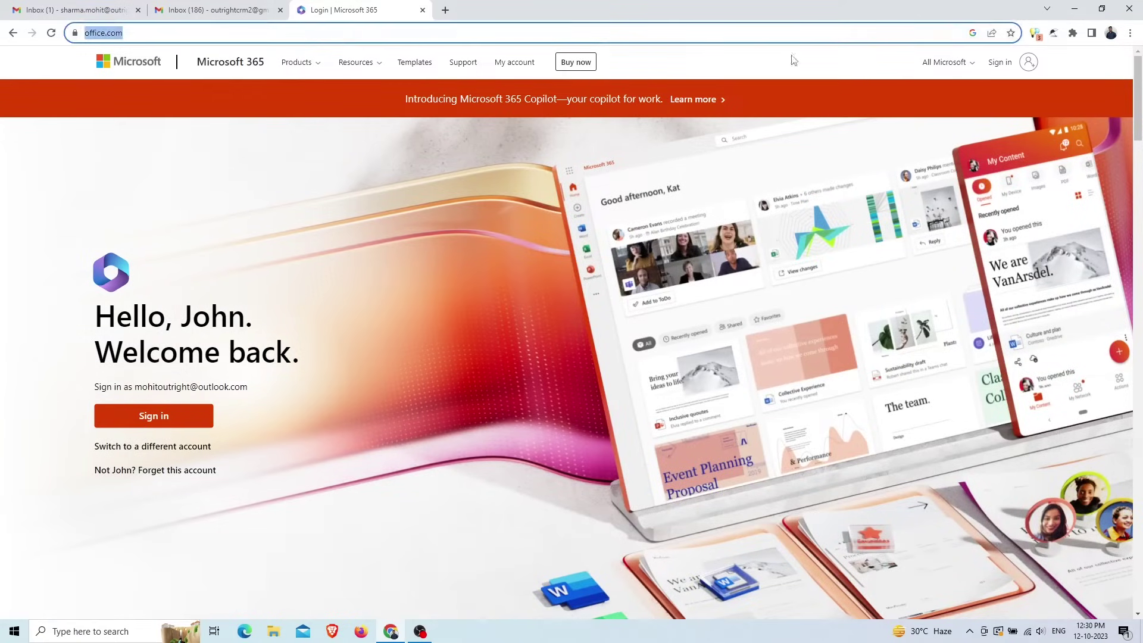
pyautogui.click(1000, 62)
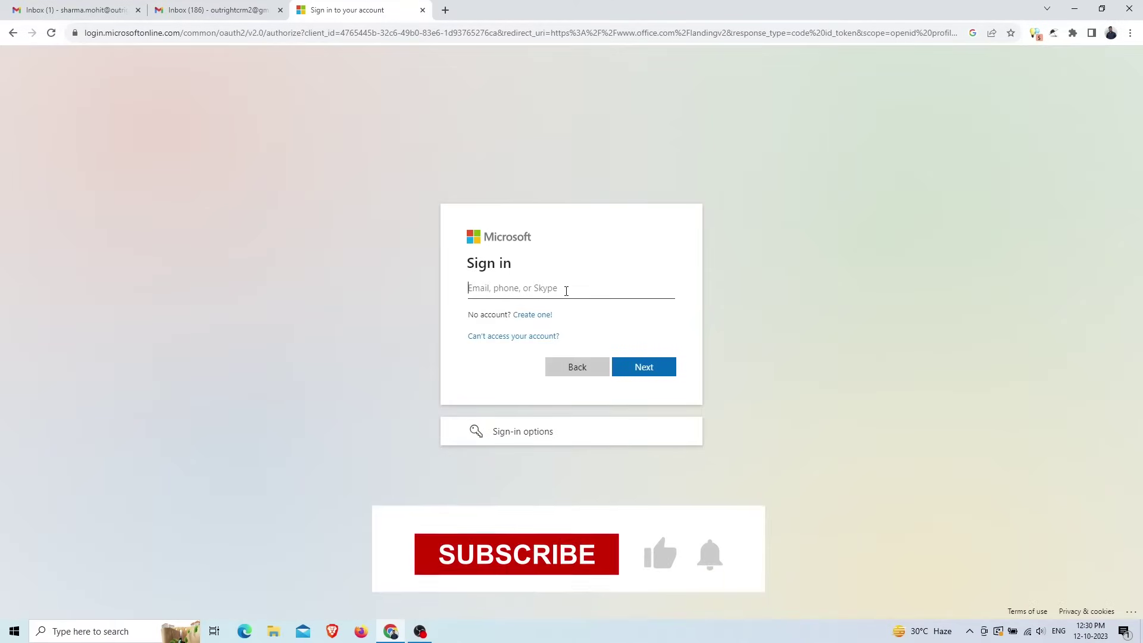
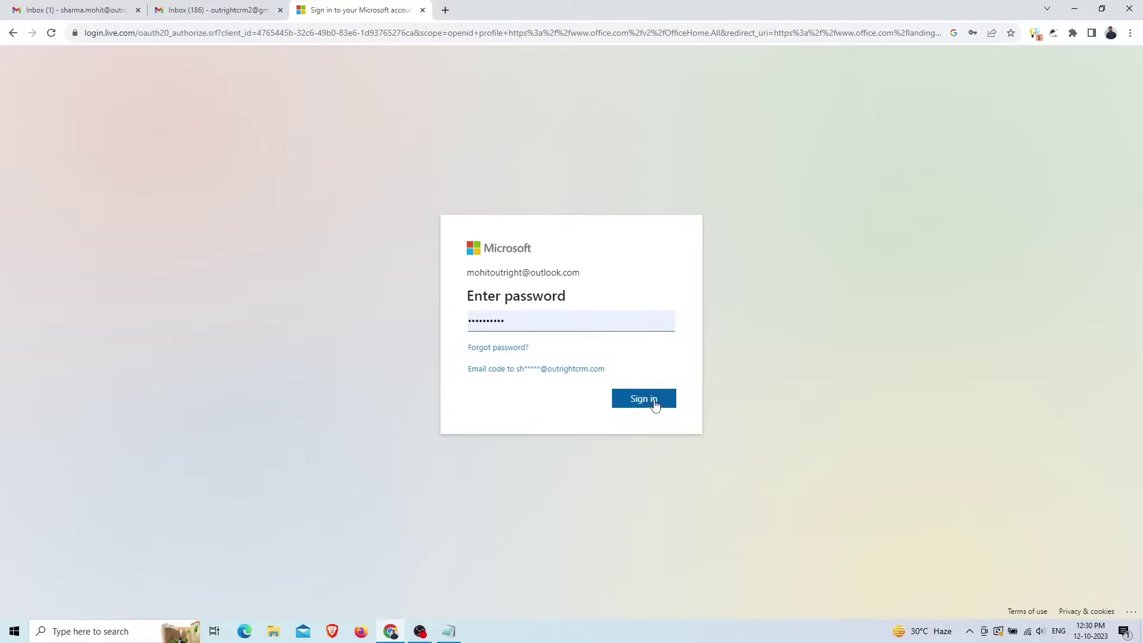
pyautogui.click(655, 403)
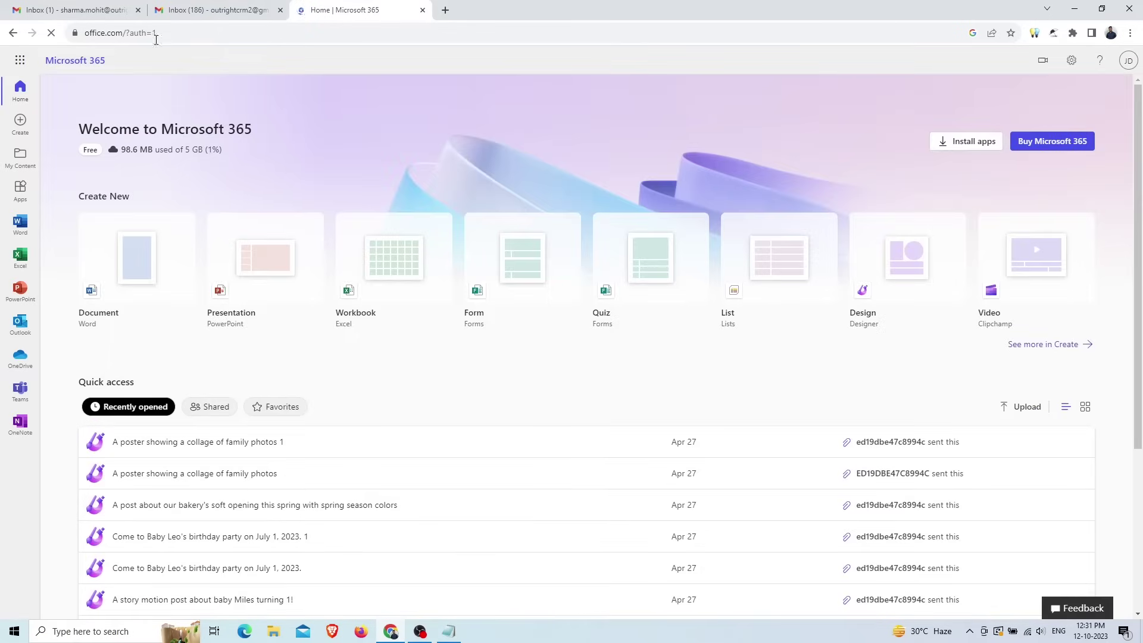
# Step: Glance at the Microsoft 365 app list, then go to My profile from the JD avatar menu
pyautogui.click(21, 63)
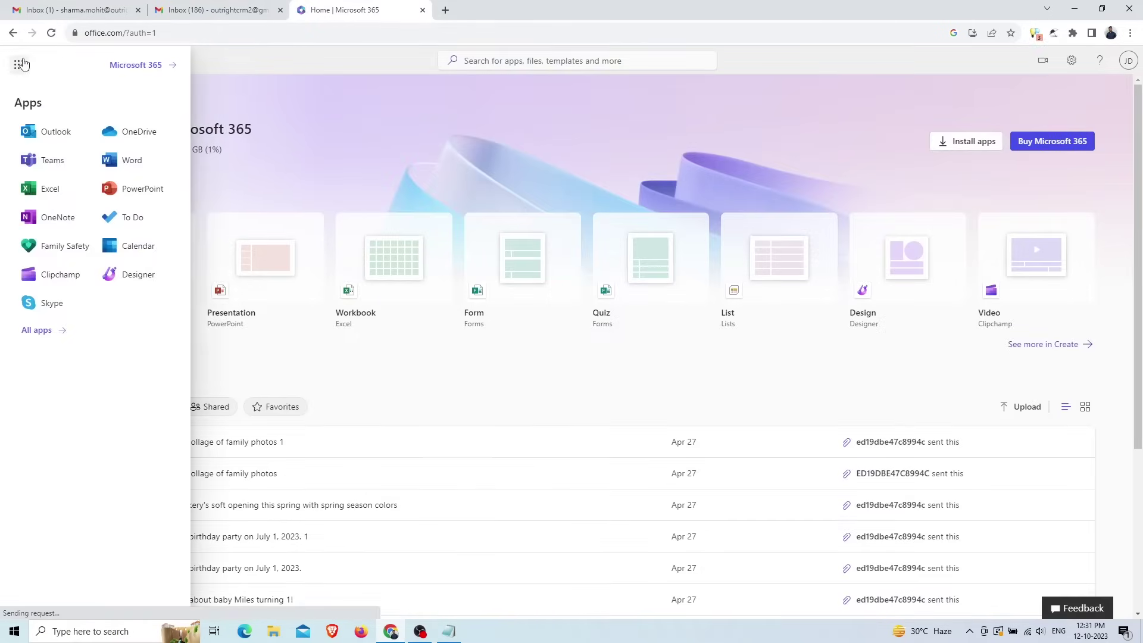
pyautogui.doubleClick(36, 105)
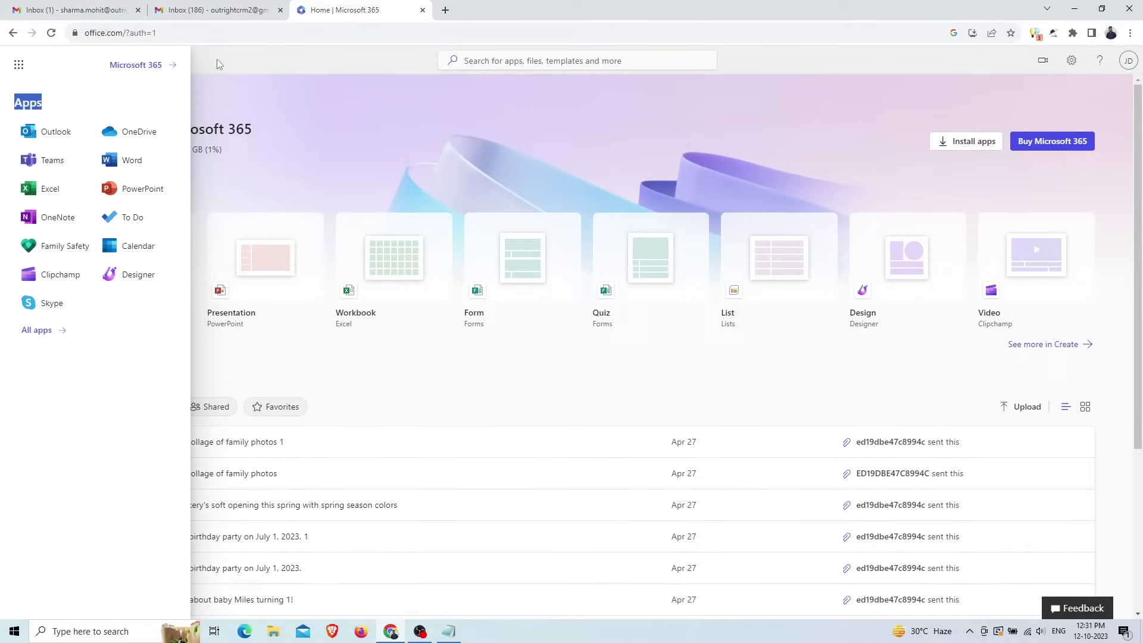
pyautogui.click(200, 62)
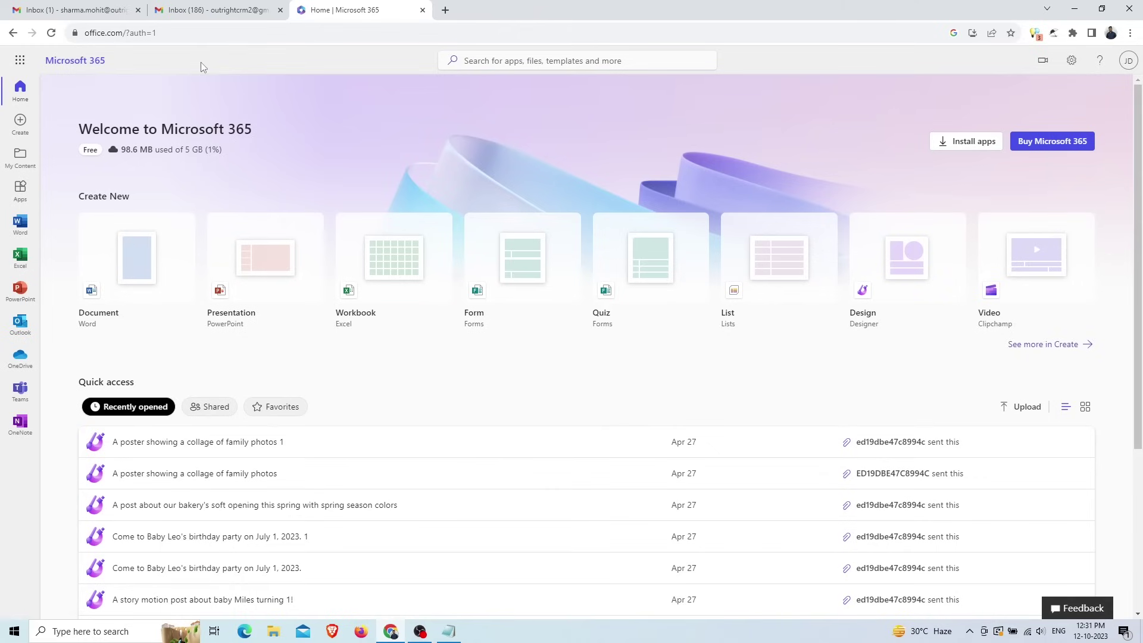
pyautogui.click(1129, 60)
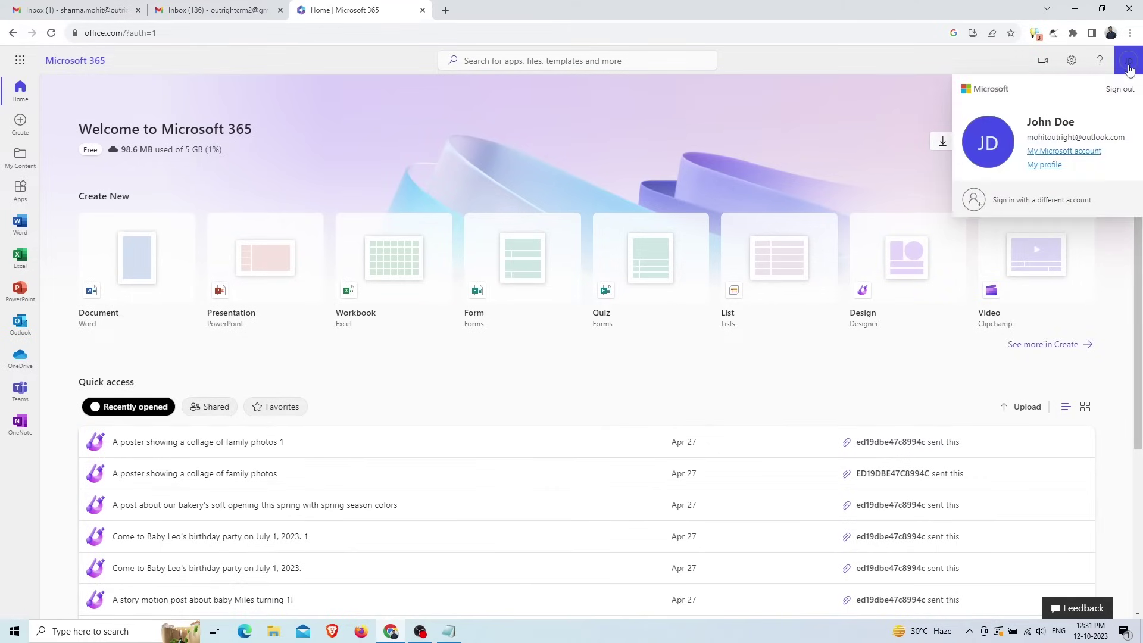
pyautogui.click(1055, 168)
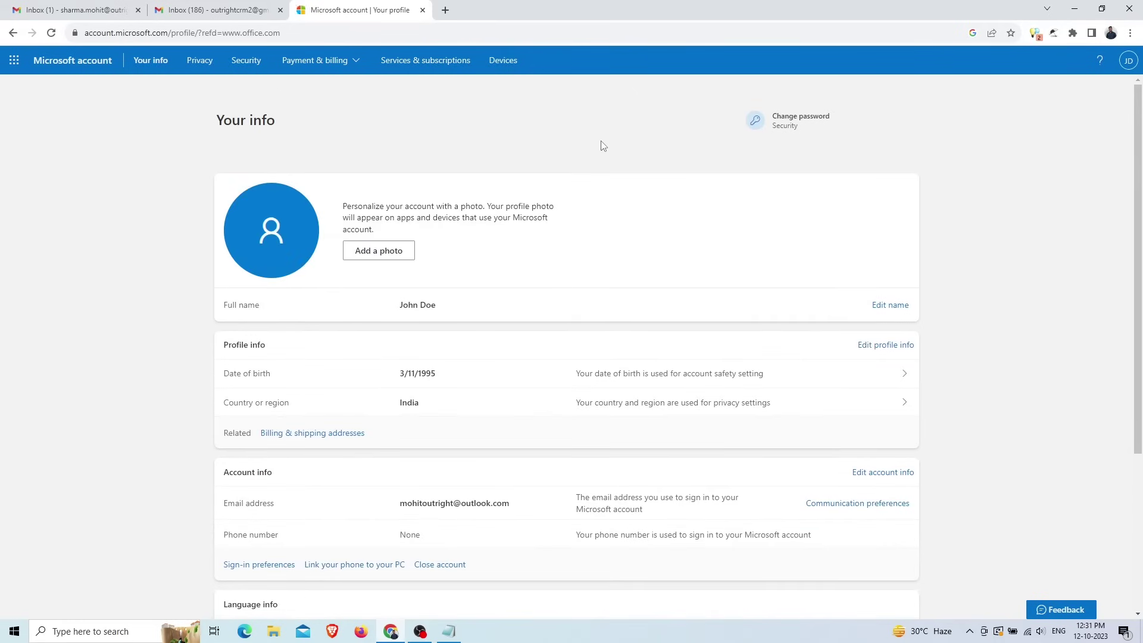
# Step: Go to Security and choose Get started under Advanced security options
pyautogui.click(247, 60)
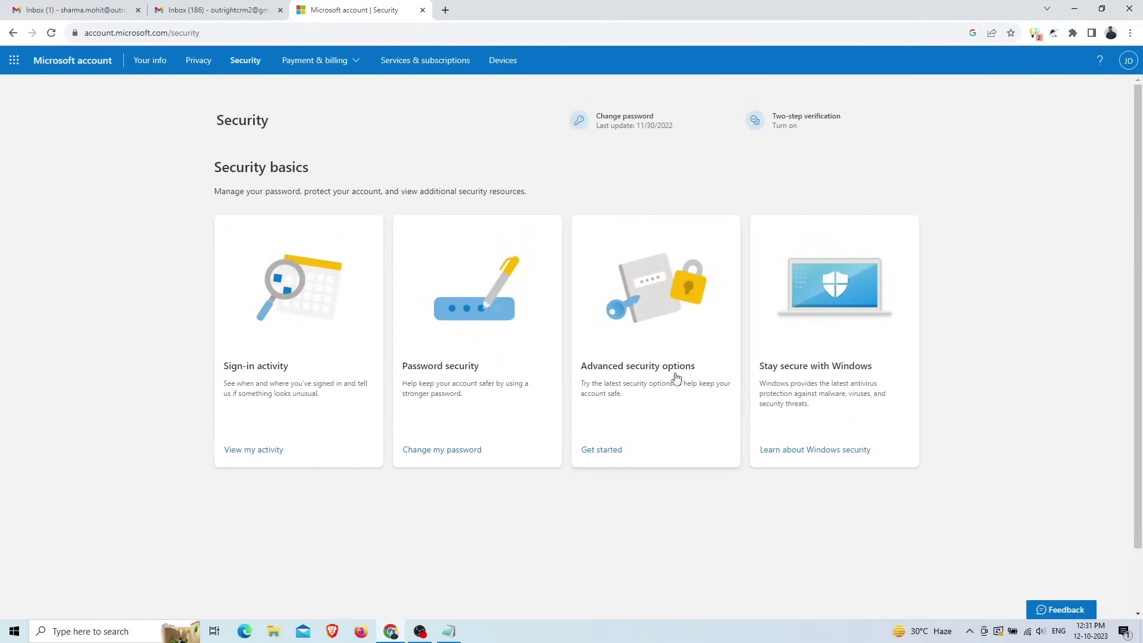
pyautogui.moveTo(697, 366); pyautogui.dragTo(583, 370)
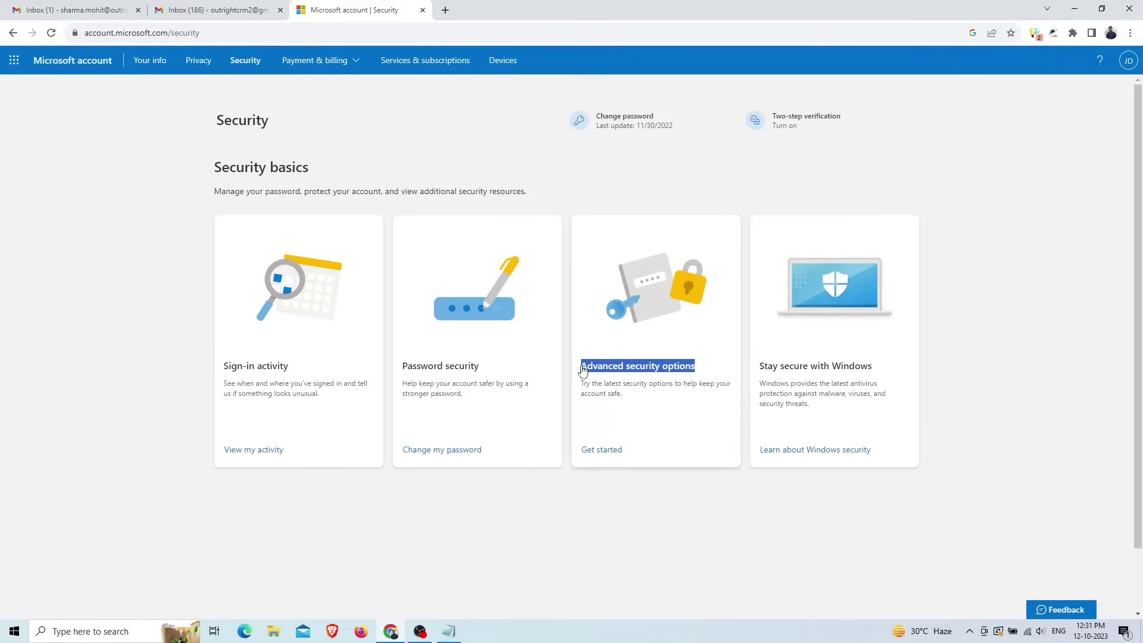
pyautogui.click(605, 451)
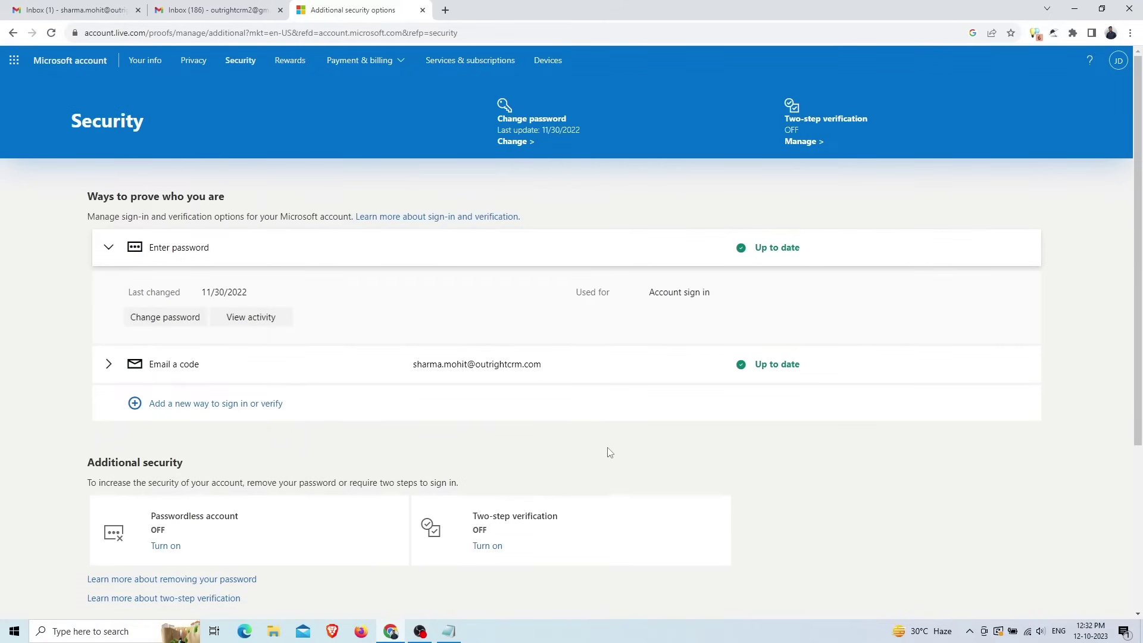
pyautogui.scroll(-3, 608, 452)
pyautogui.scroll(-3, 607, 452)
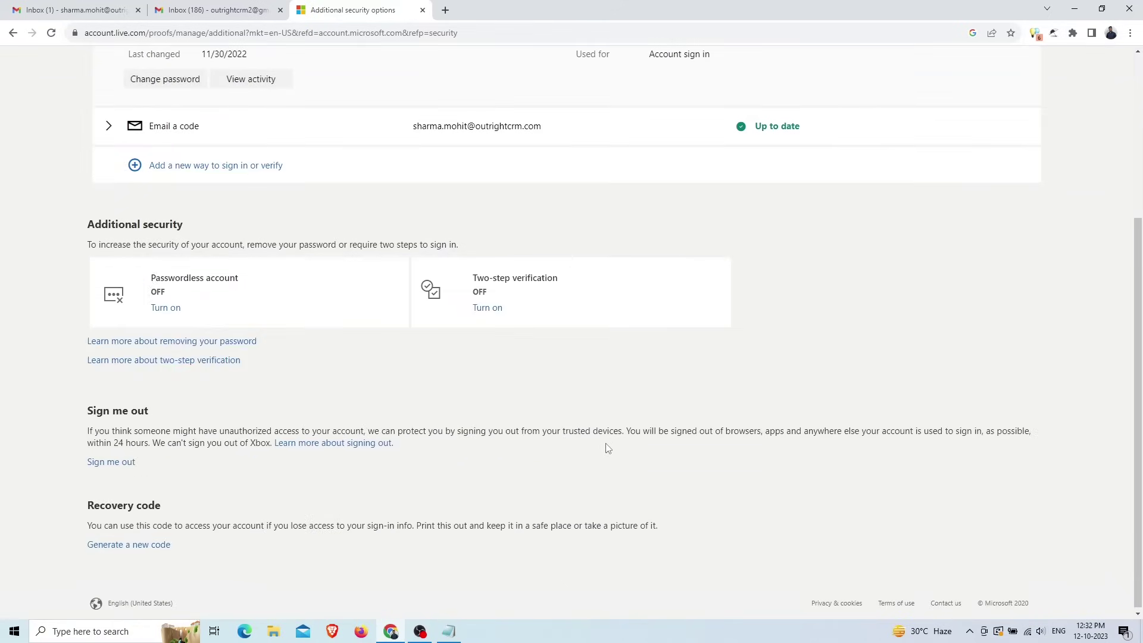
# Step: Under Additional security, choose Turn on for the currently OFF two-step verification
pyautogui.tripleClick(178, 225)
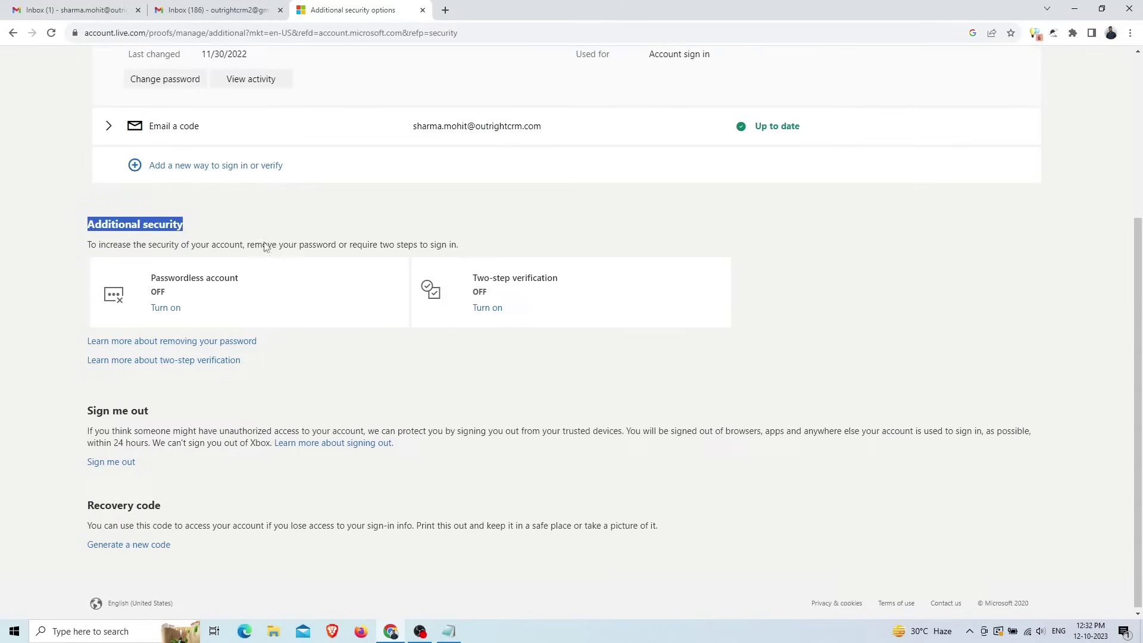
pyautogui.doubleClick(483, 292)
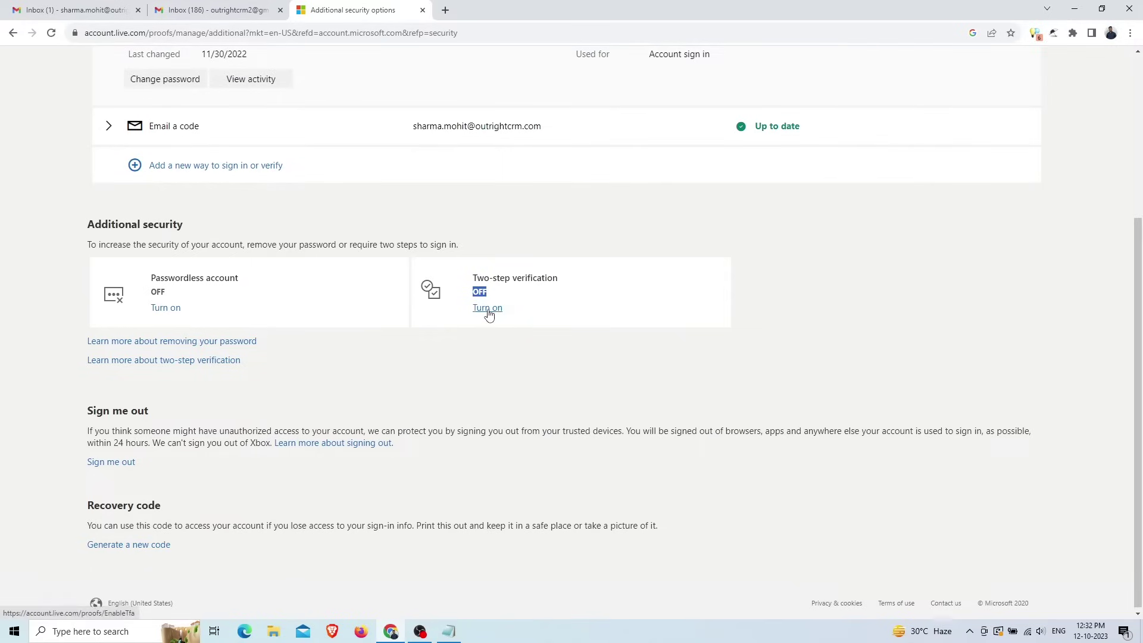
pyautogui.click(488, 309)
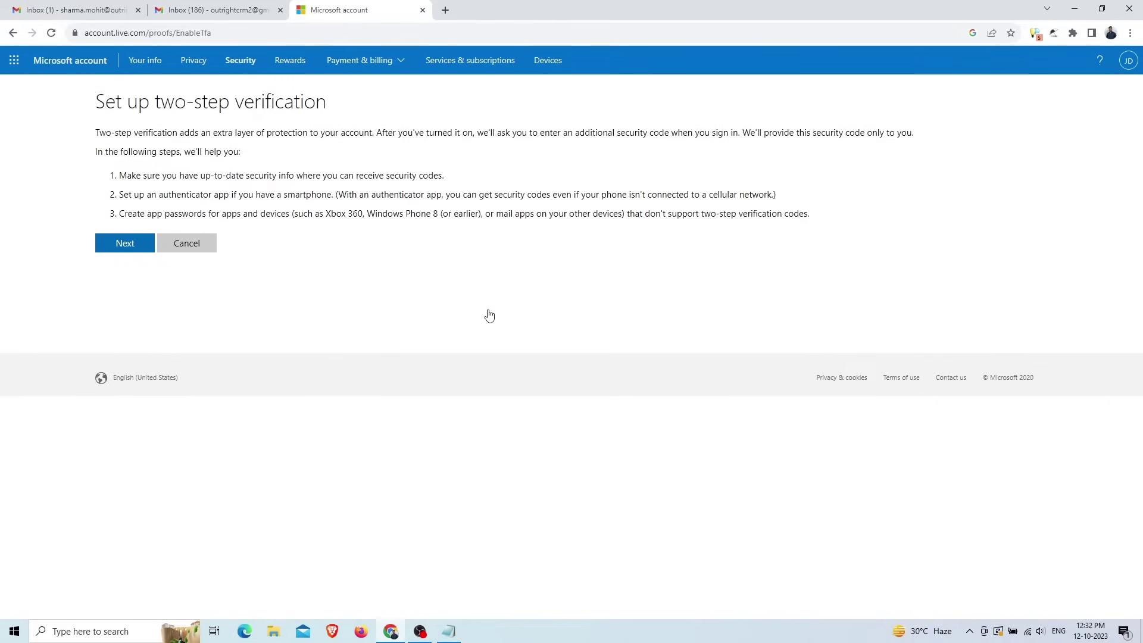
# Step: Continue past the introduction and expand the 'Verify my identity with' dropdown
pyautogui.click(127, 247)
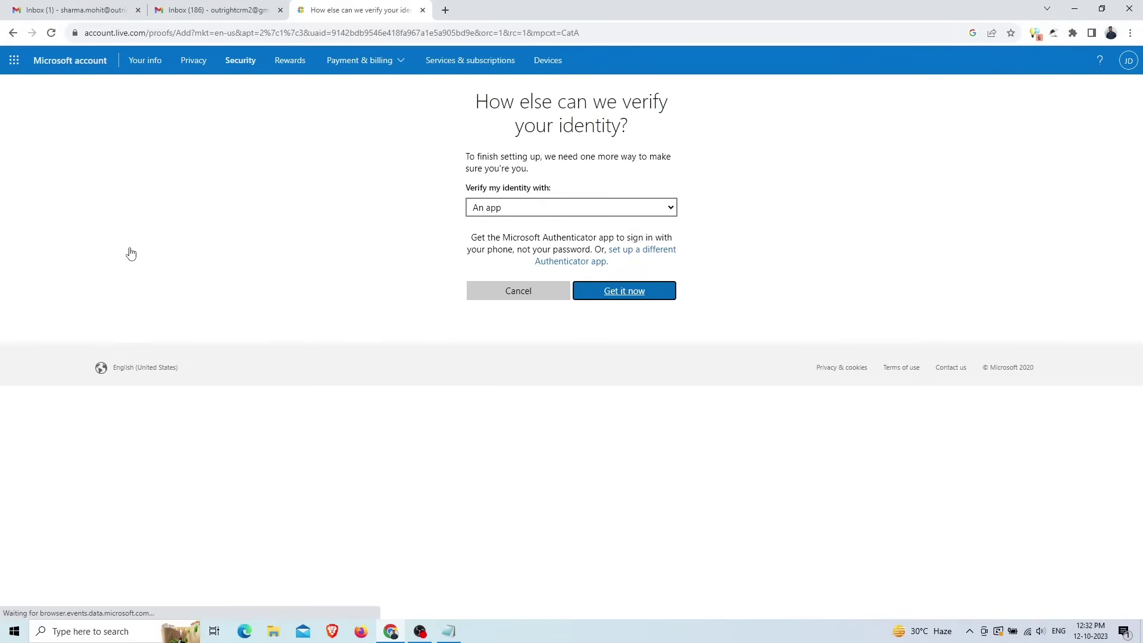
pyautogui.tripleClick(546, 191)
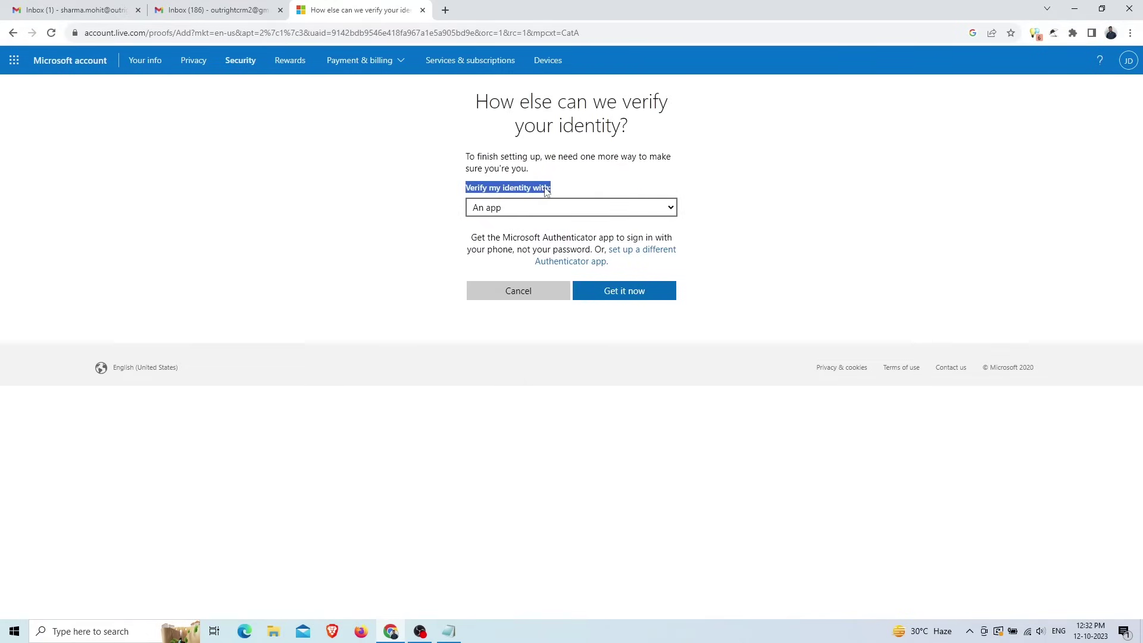
pyautogui.click(620, 210)
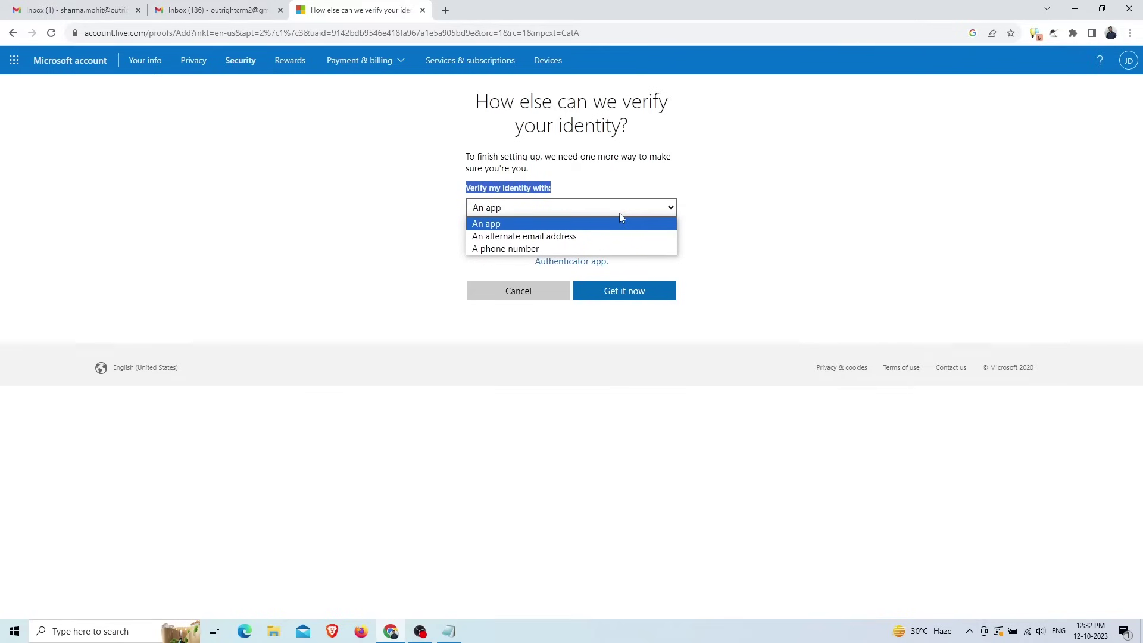
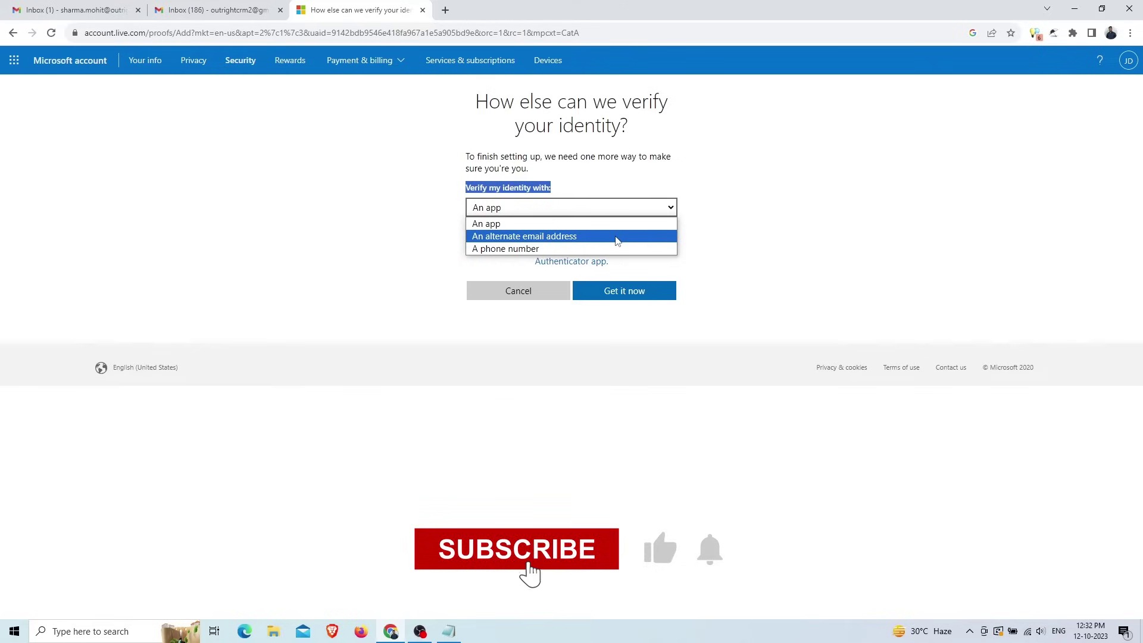
# Step: Choose an alternate email address as the verification method and submit the Gmail address
pyautogui.click(615, 238)
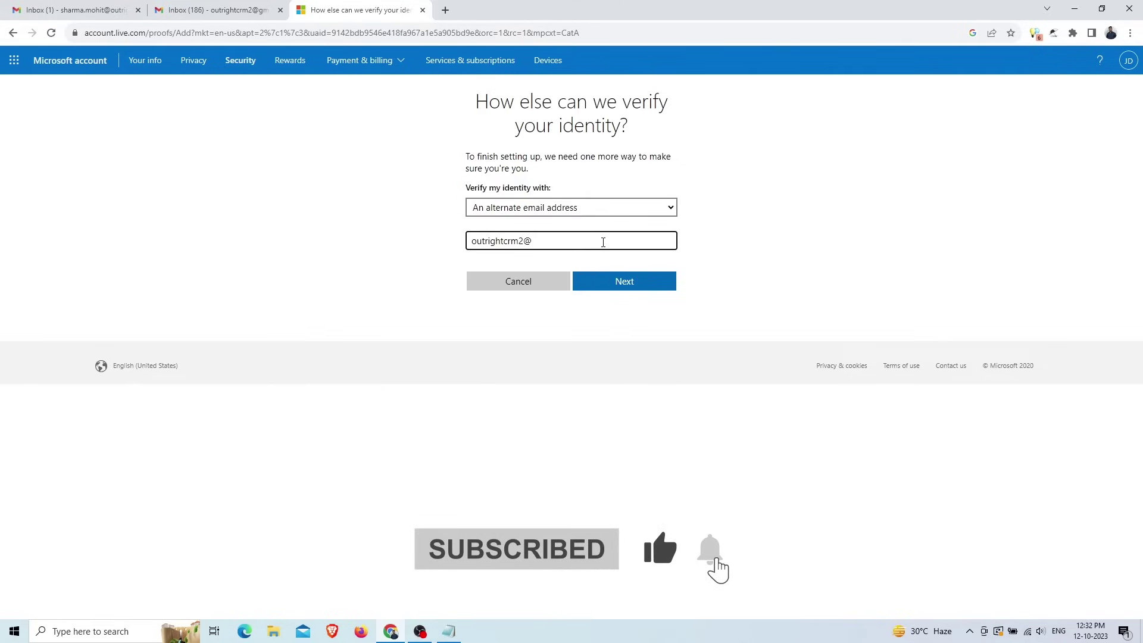
pyautogui.click(625, 281)
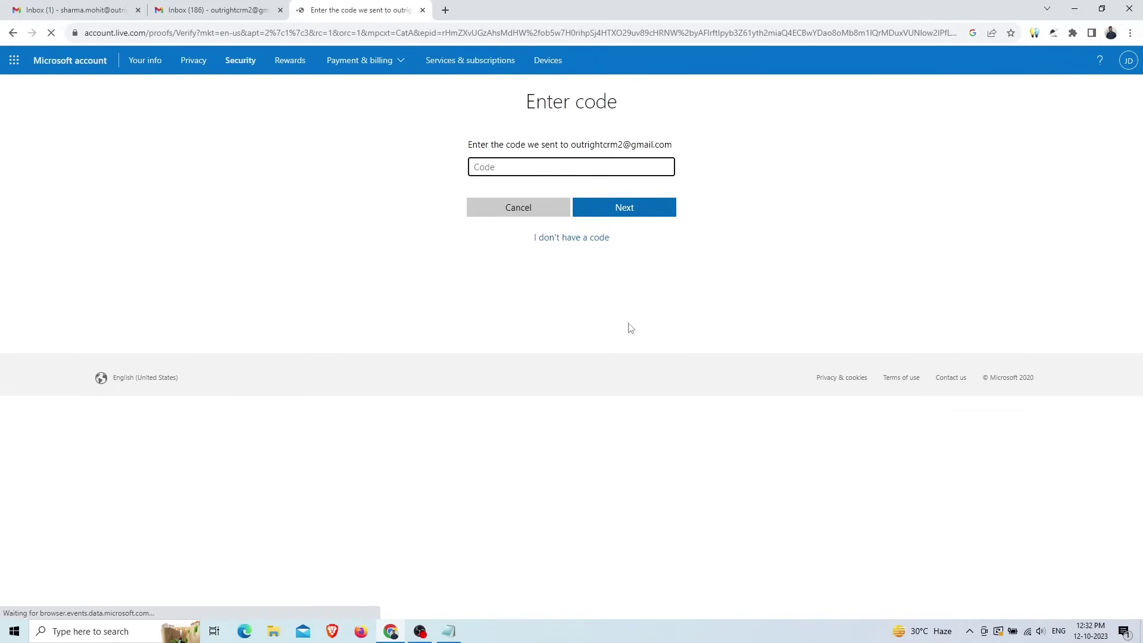
pyautogui.moveTo(672, 143); pyautogui.dragTo(469, 144)
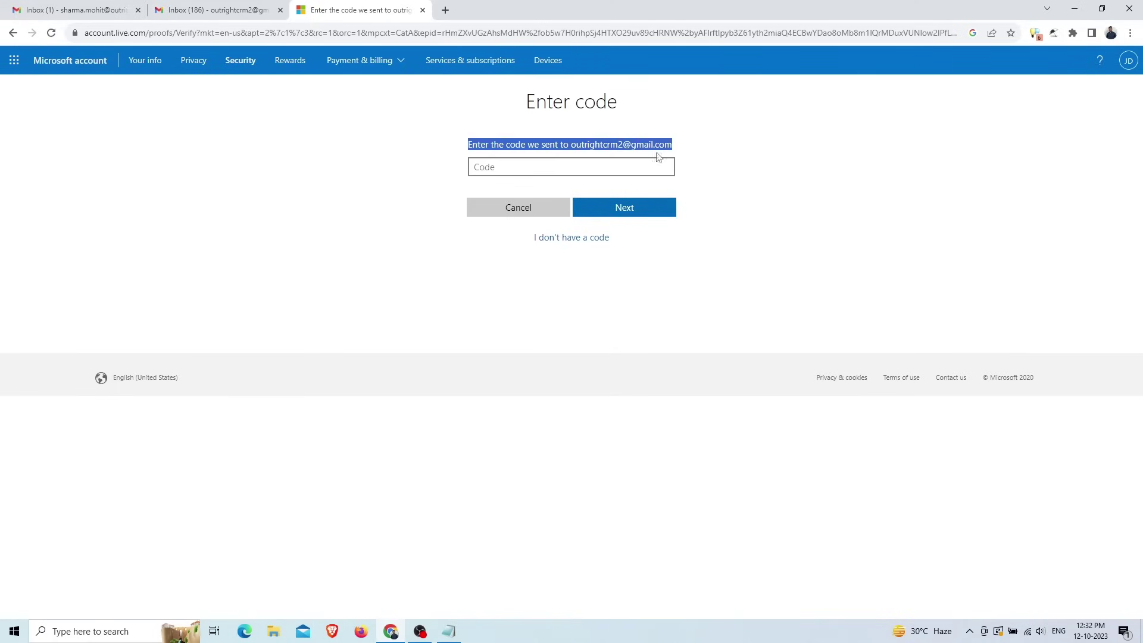
# Step: Copy the security code from the Microsoft account email in Gmail
pyautogui.click(205, 10)
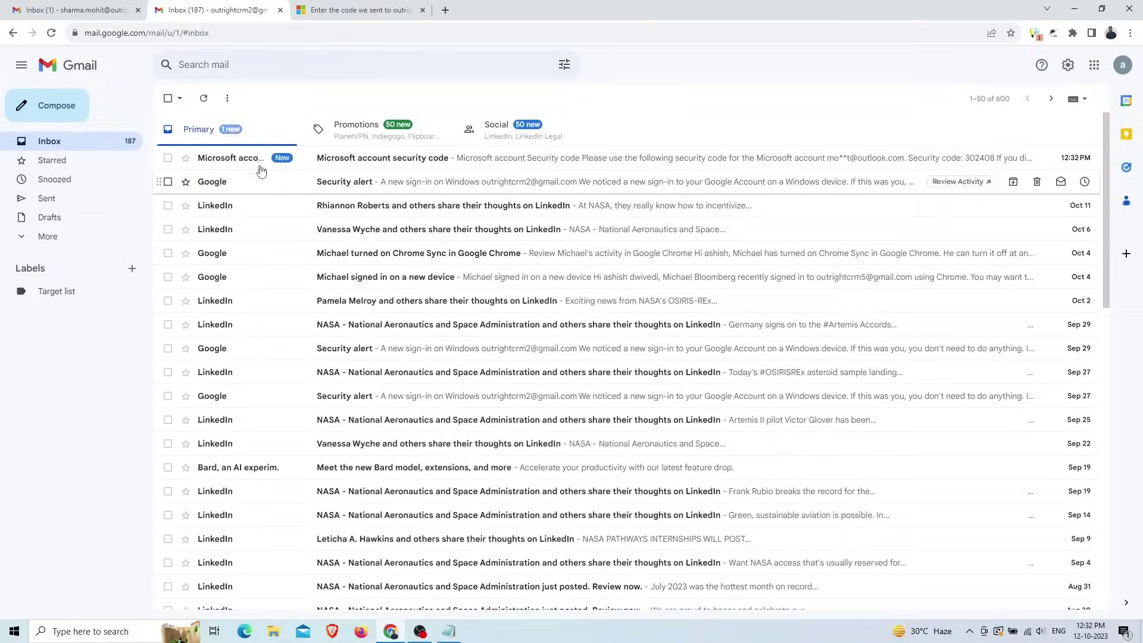
pyautogui.click(234, 158)
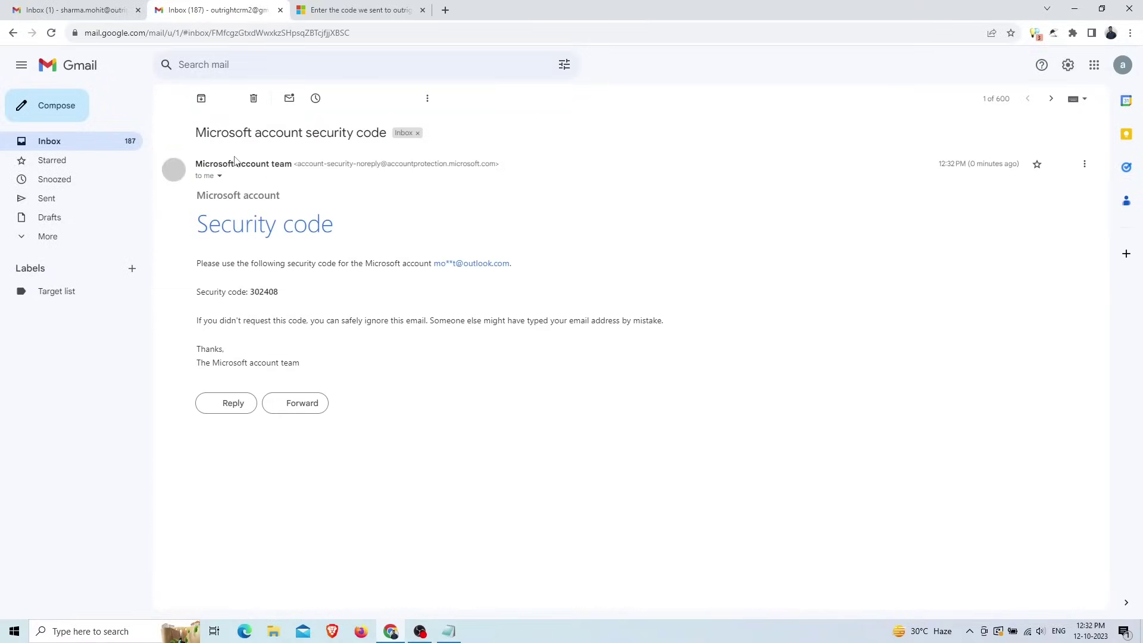
pyautogui.moveTo(334, 225); pyautogui.dragTo(197, 226)
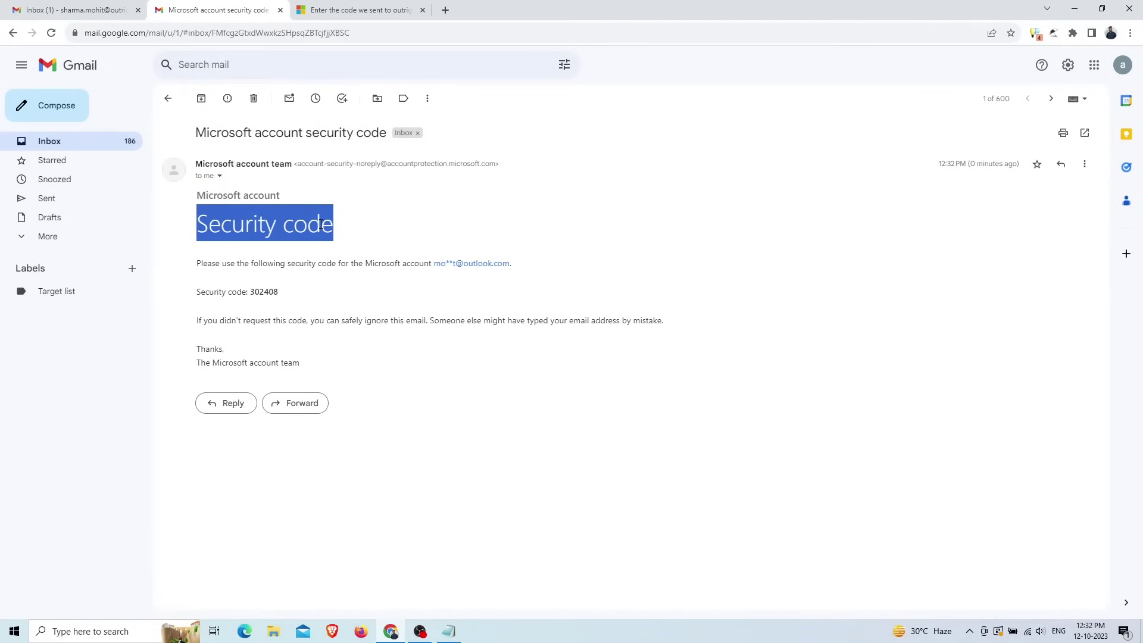
pyautogui.doubleClick(263, 291)
pyautogui.hotkey('ctrl', 'c')
pyautogui.click(353, 10)
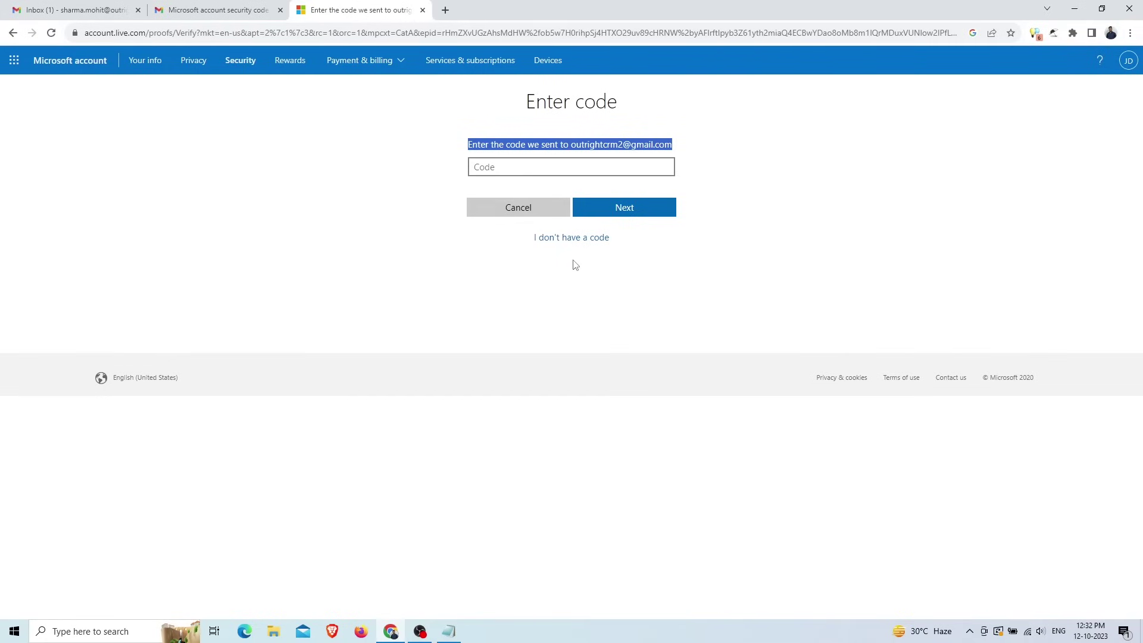
pyautogui.click(534, 172)
pyautogui.hotkey('ctrl', 'v')
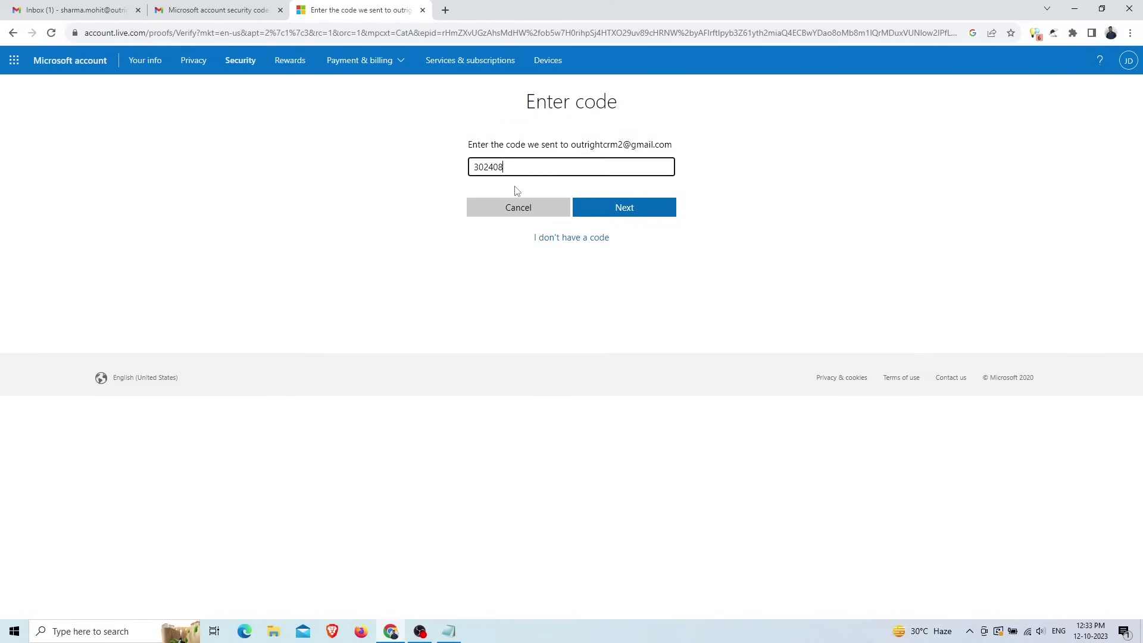
pyautogui.click(624, 207)
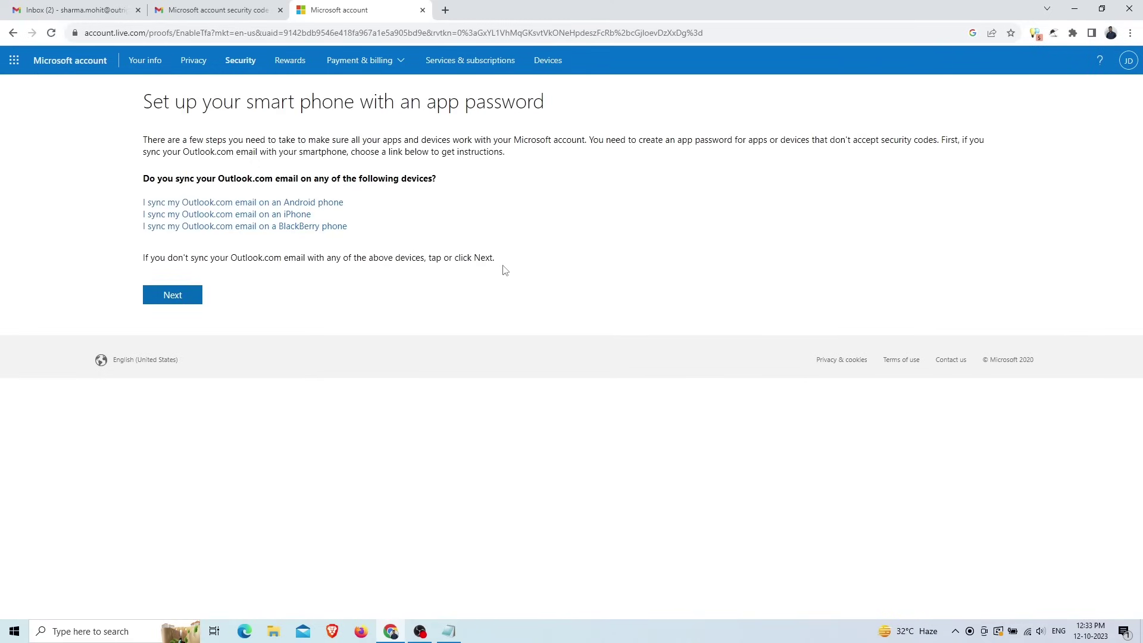
# Step: Continue past the smartphone sync page of the app password walkthrough
pyautogui.tripleClick(427, 178)
pyautogui.click(497, 295)
pyautogui.tripleClick(463, 257)
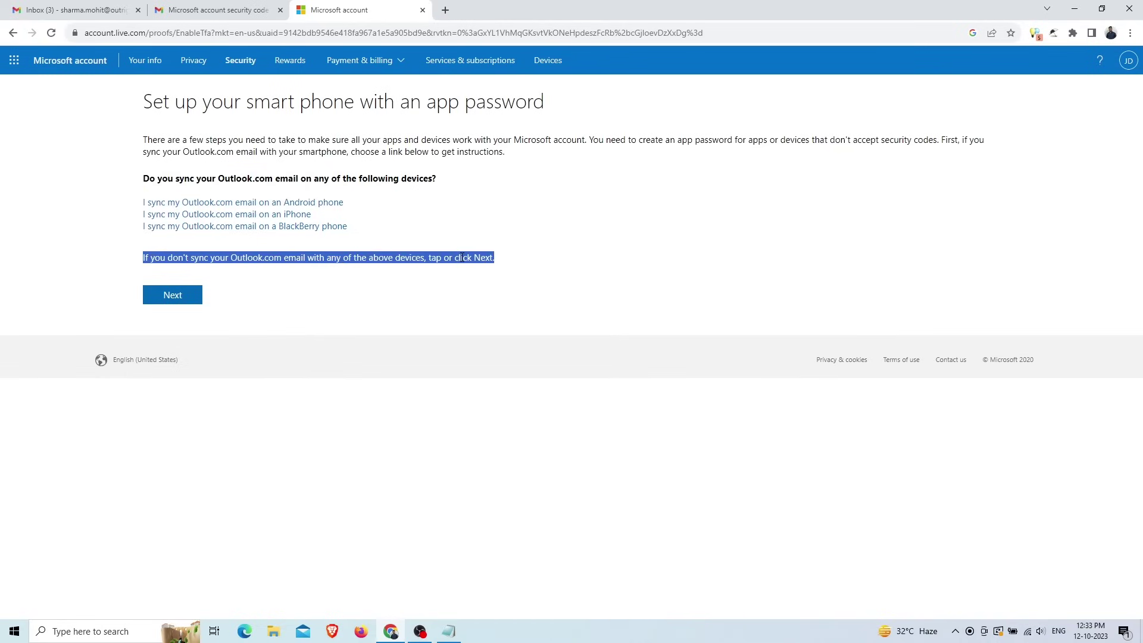
pyautogui.click(173, 295)
# Step: Finish the 'Some other apps and devices' page to complete two-step verification setup
pyautogui.tripleClick(619, 102)
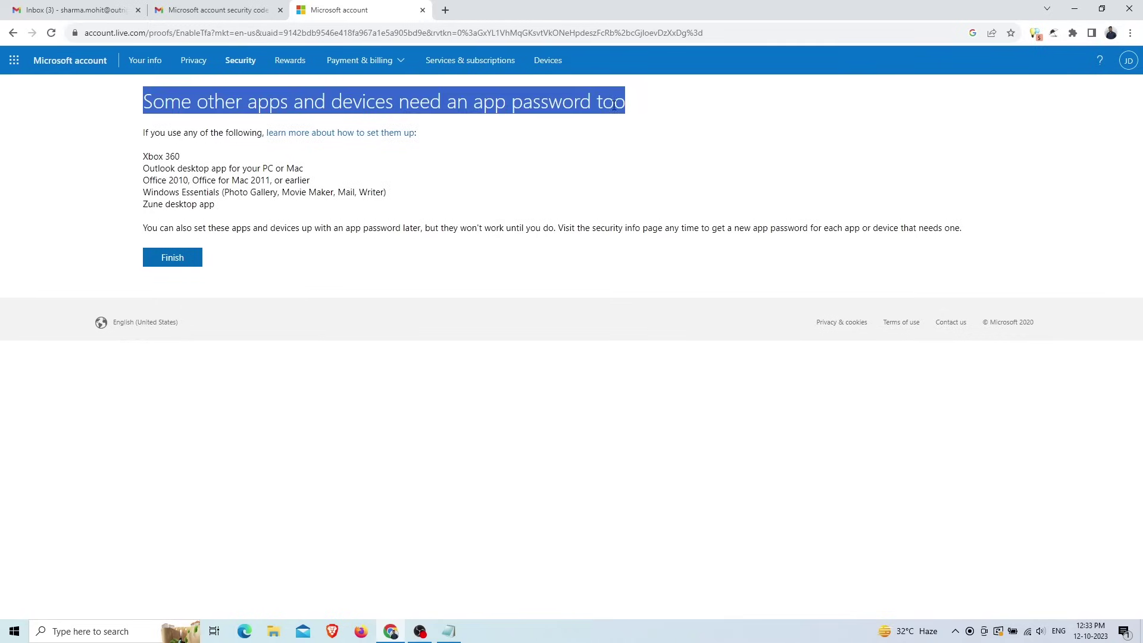
pyautogui.click(287, 270)
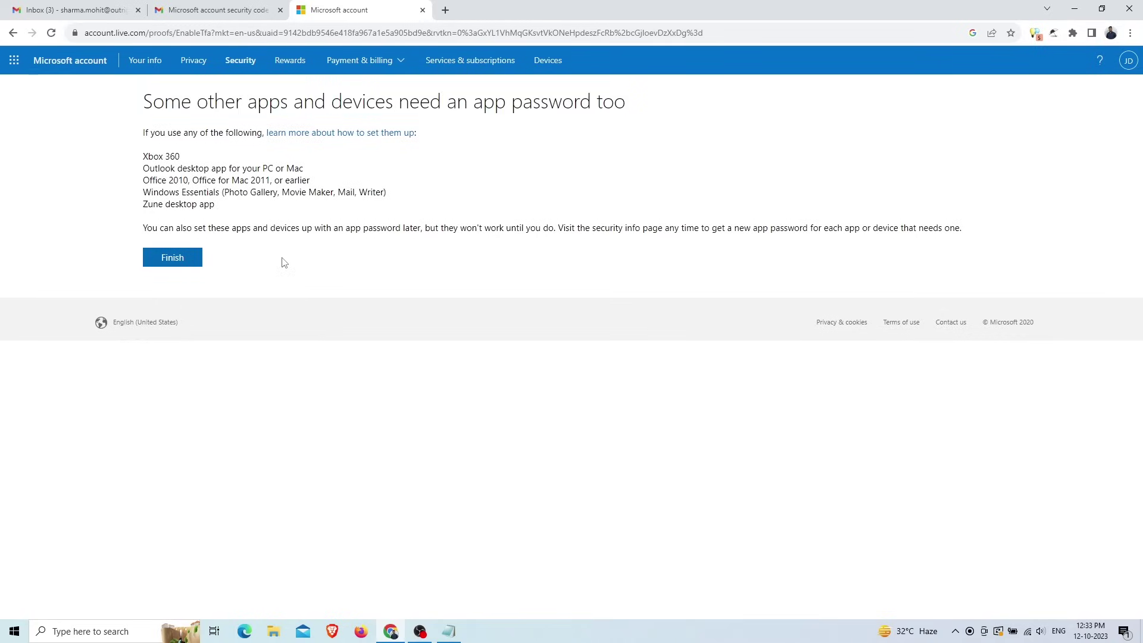
pyautogui.click(182, 265)
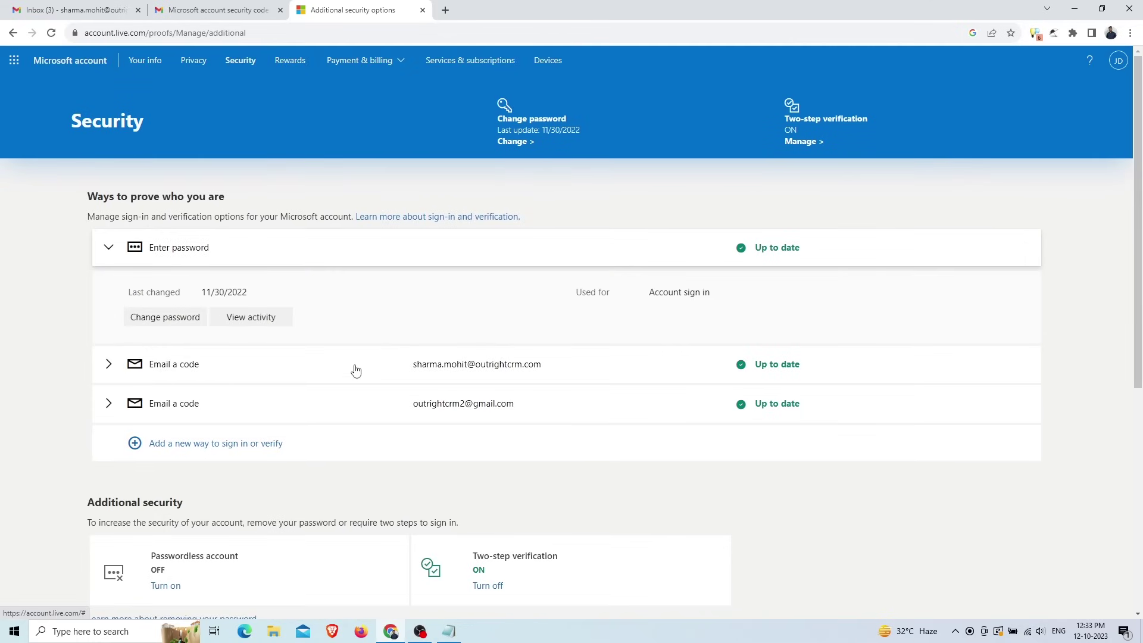
pyautogui.scroll(-2, 356, 370)
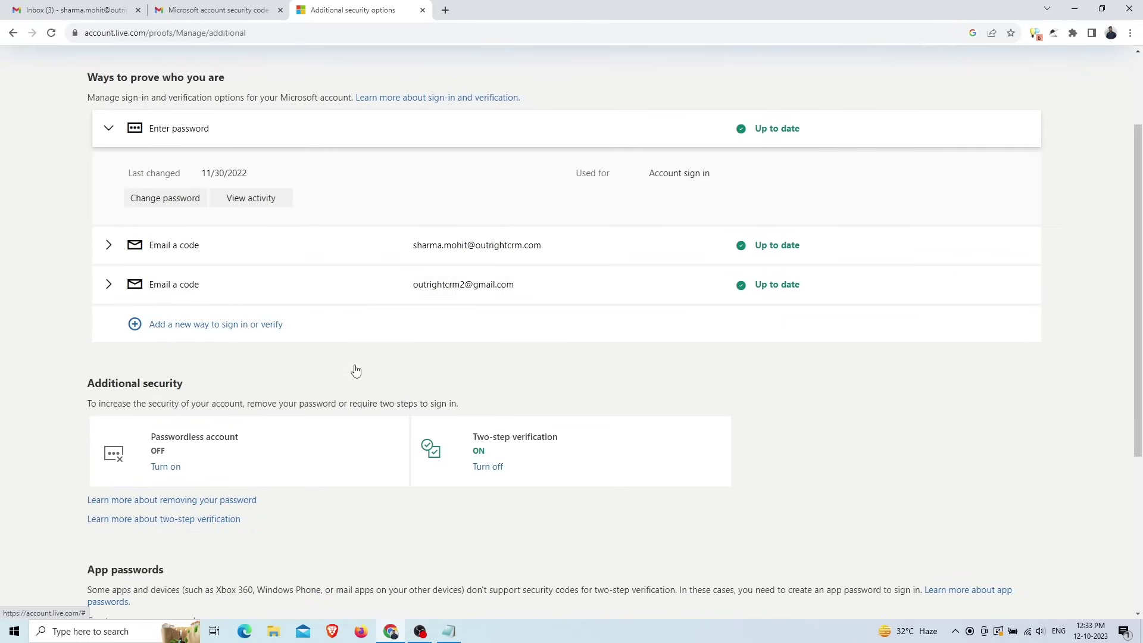
pyautogui.scroll(-1, 356, 369)
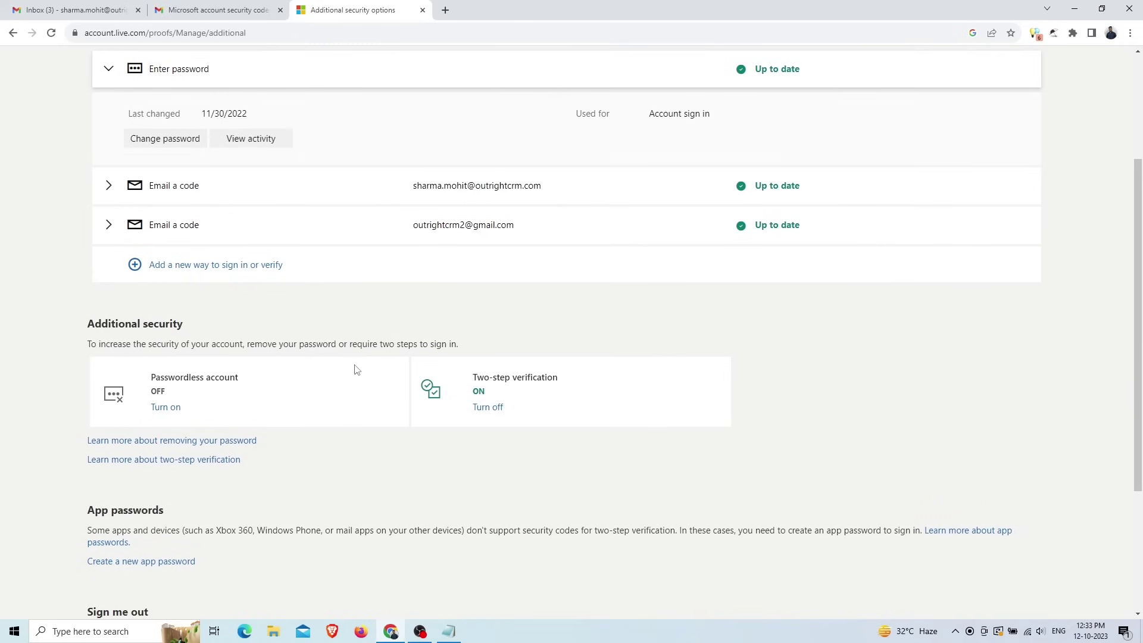
pyautogui.tripleClick(528, 376)
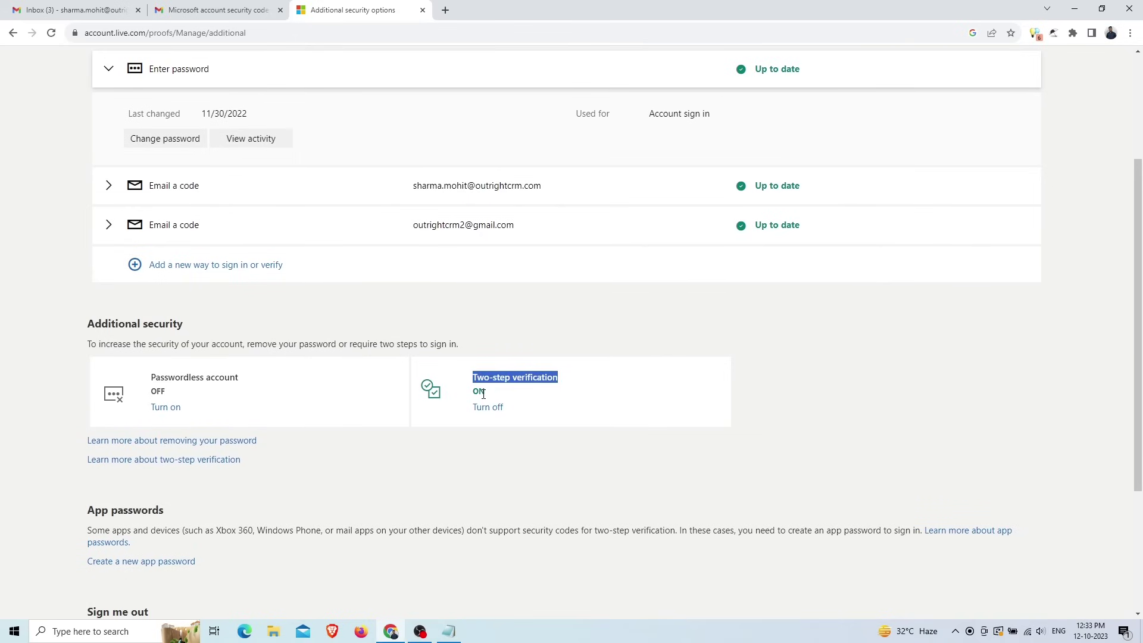
pyautogui.scroll(-2, 483, 394)
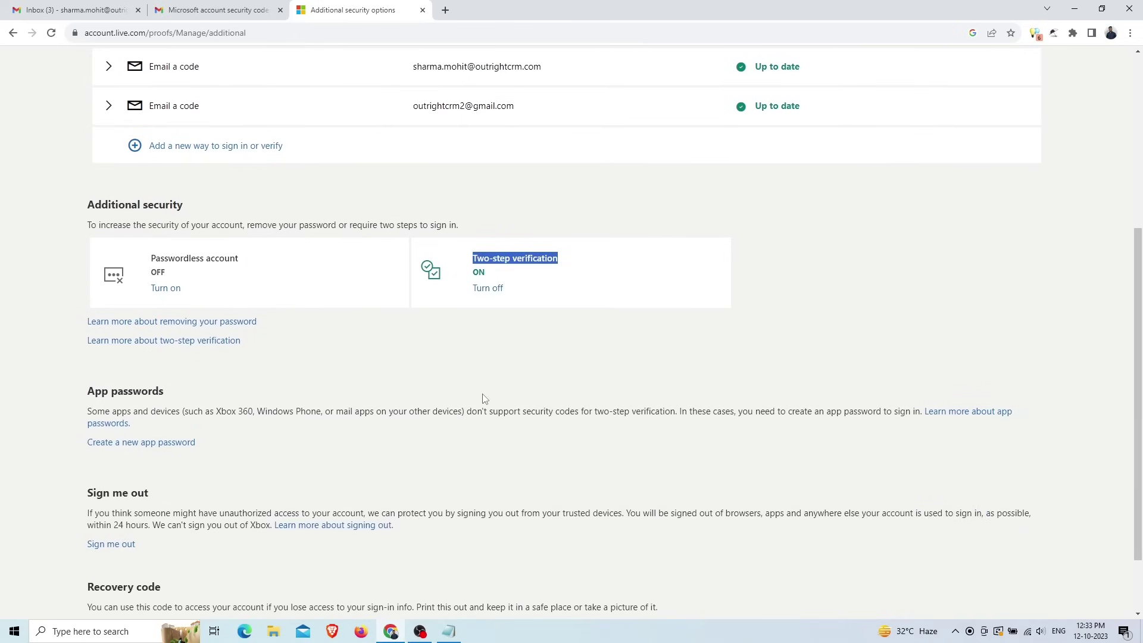
pyautogui.scroll(-2, 484, 397)
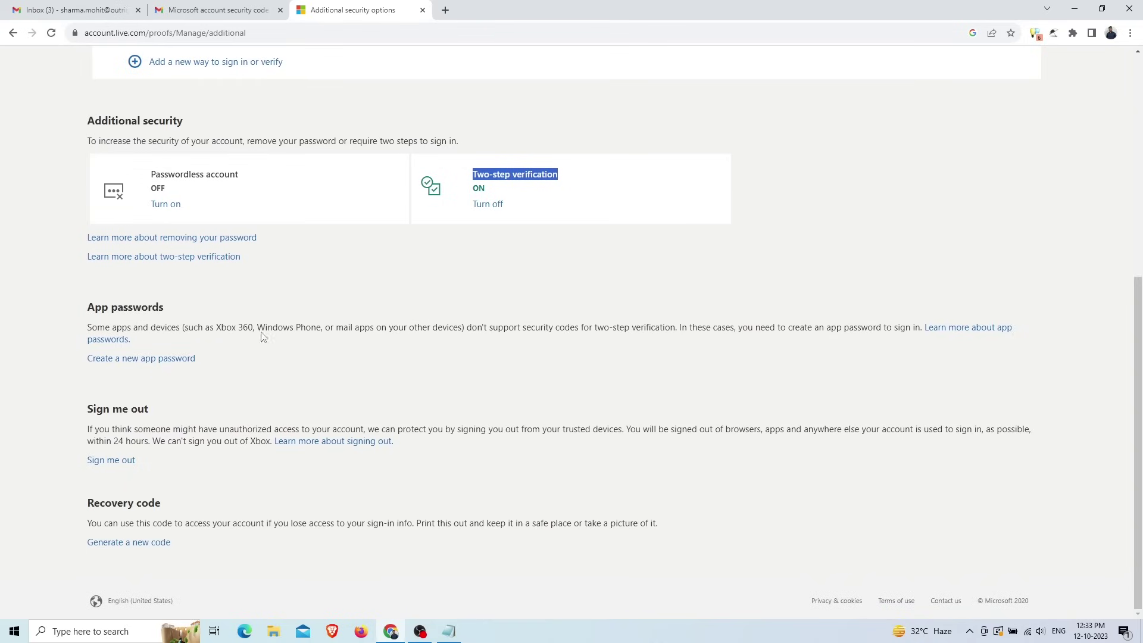
pyautogui.tripleClick(155, 306)
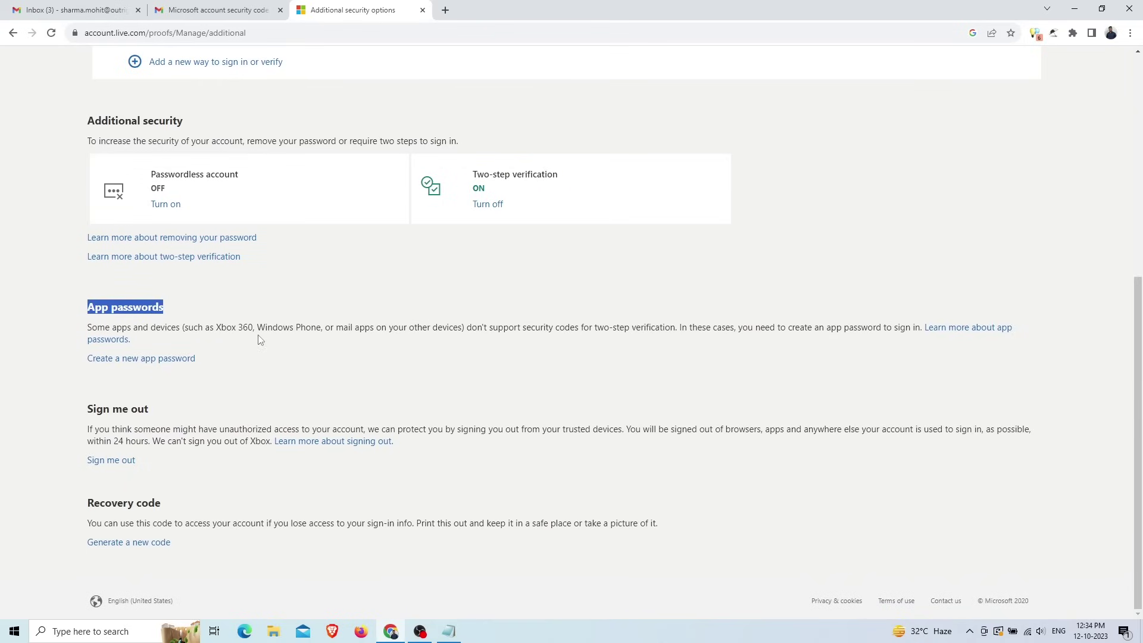
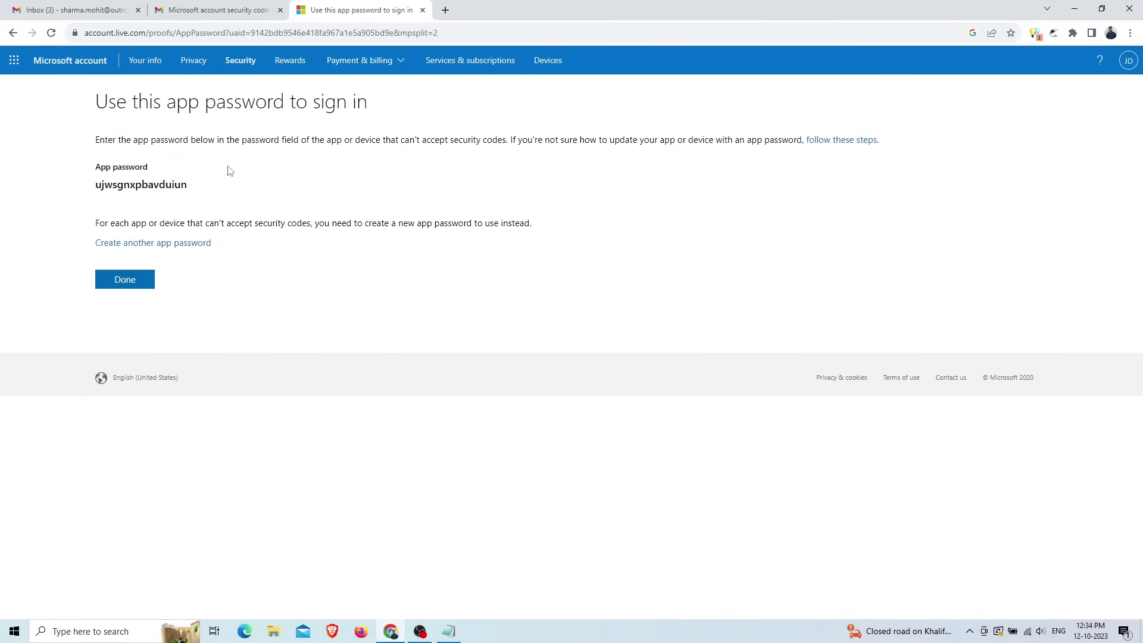
# Step: Select the current app password, then request another new app password
pyautogui.moveTo(222, 248); pyautogui.dragTo(93, 245)
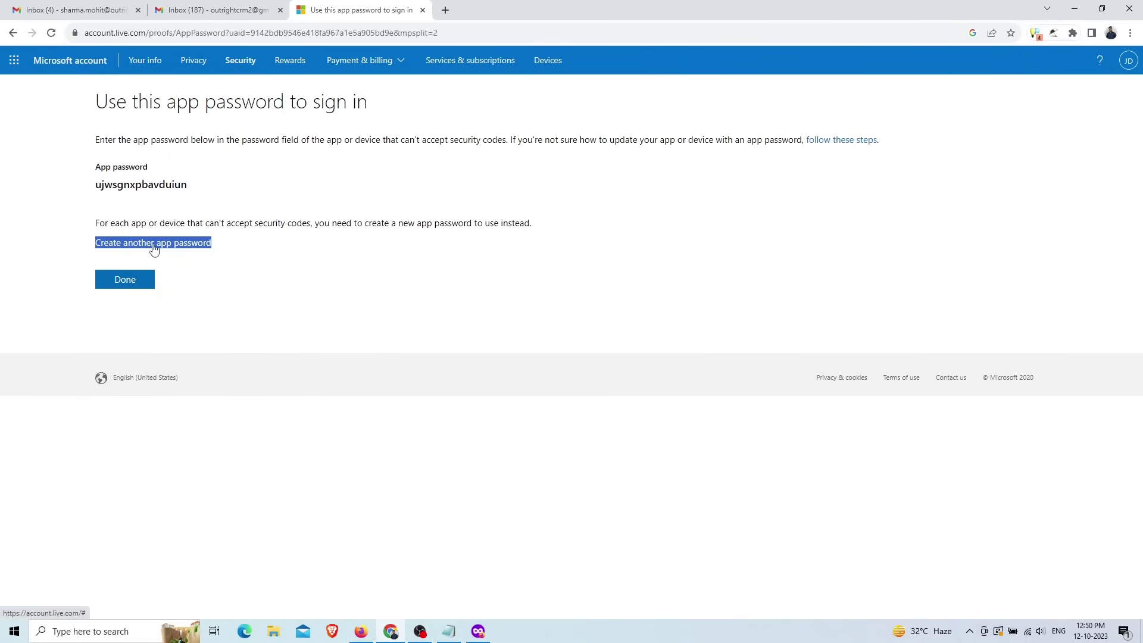
pyautogui.click(155, 244)
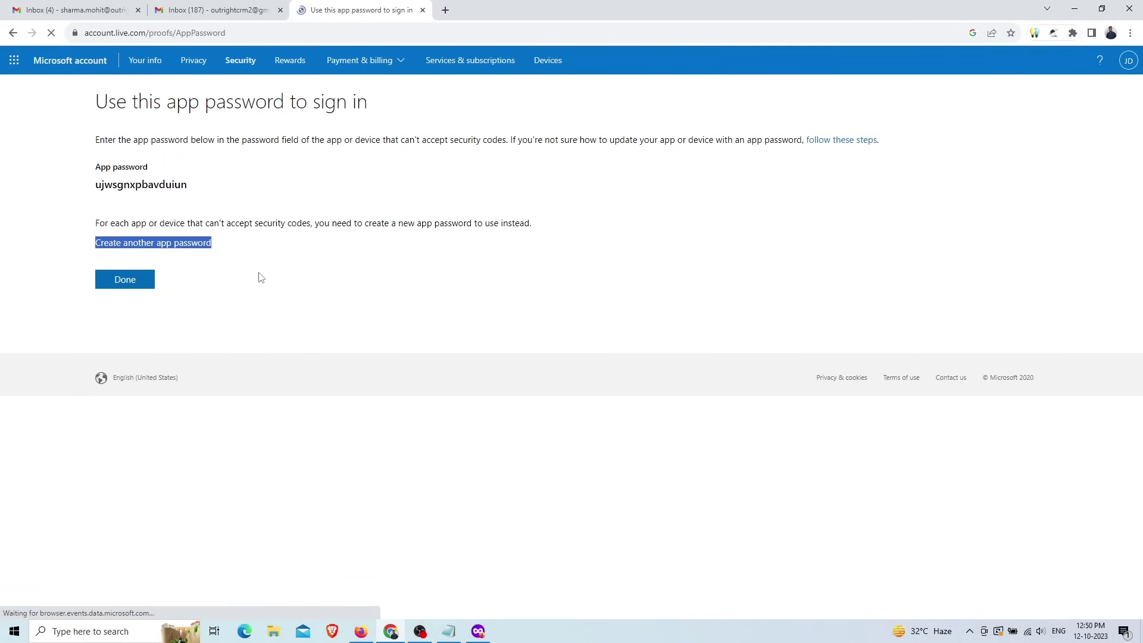